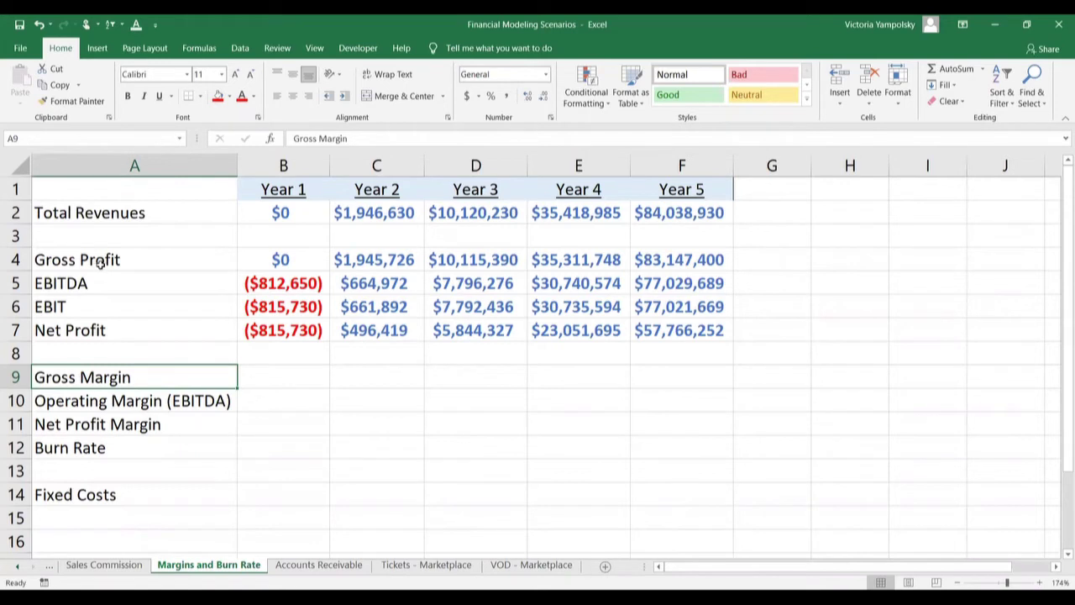
- Identify the Operating Margin and Net Profit Margin rows and their EBITDA, EBIT and Net Profit sources
left_click(84, 405)
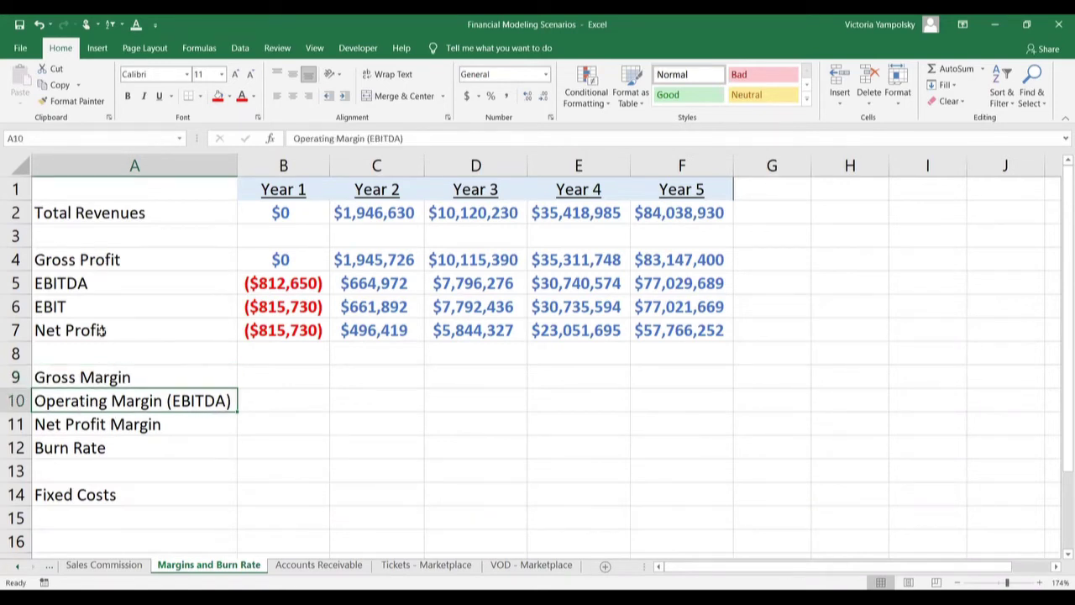
left_click(88, 286)
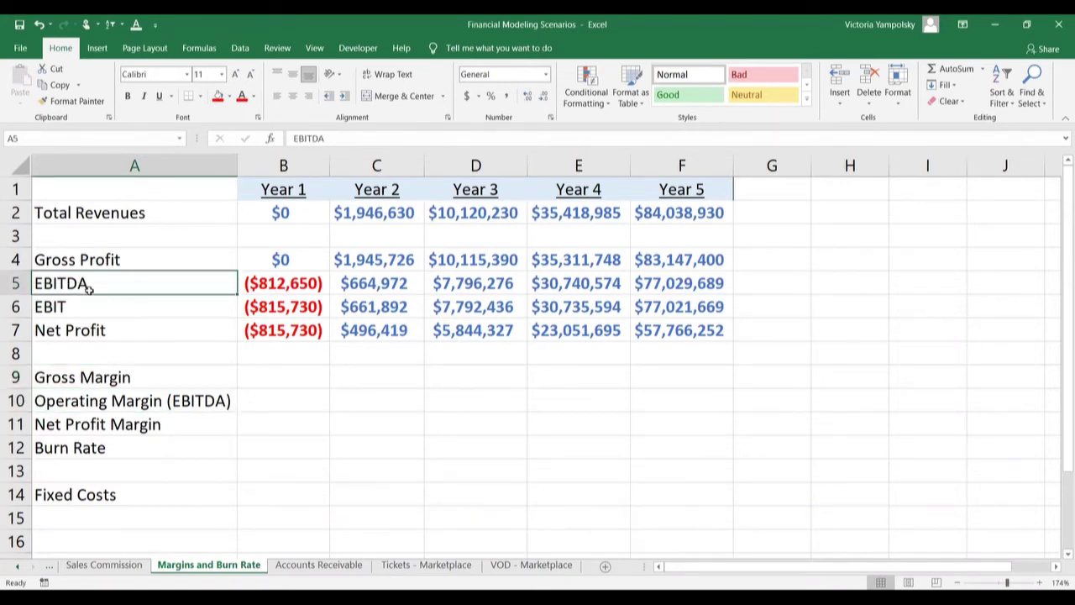
left_click(87, 305)
left_click(88, 284)
left_click(89, 304)
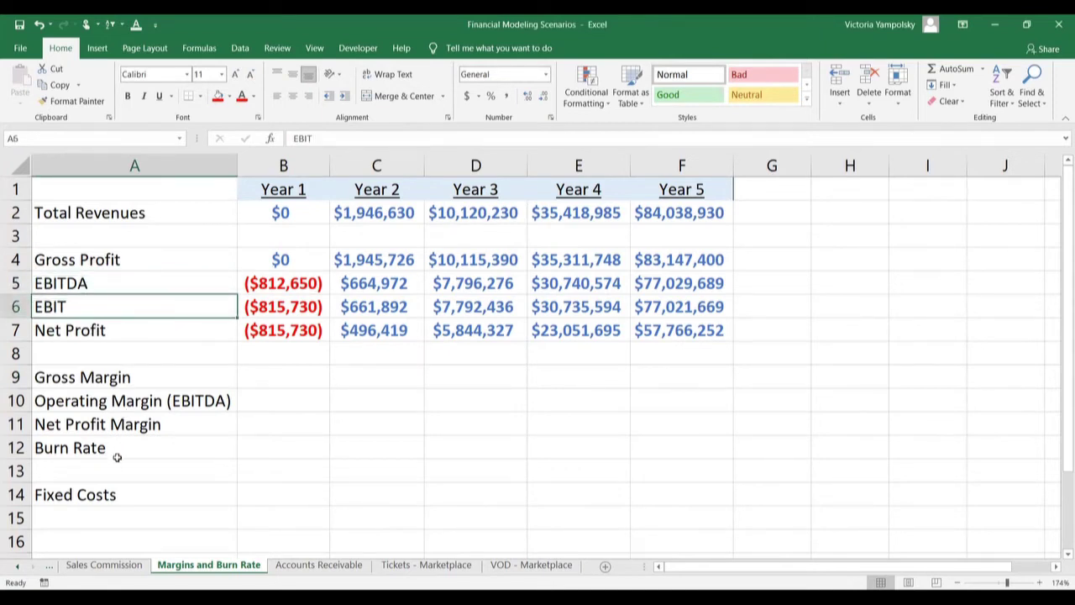
left_click(96, 429)
left_click(122, 327)
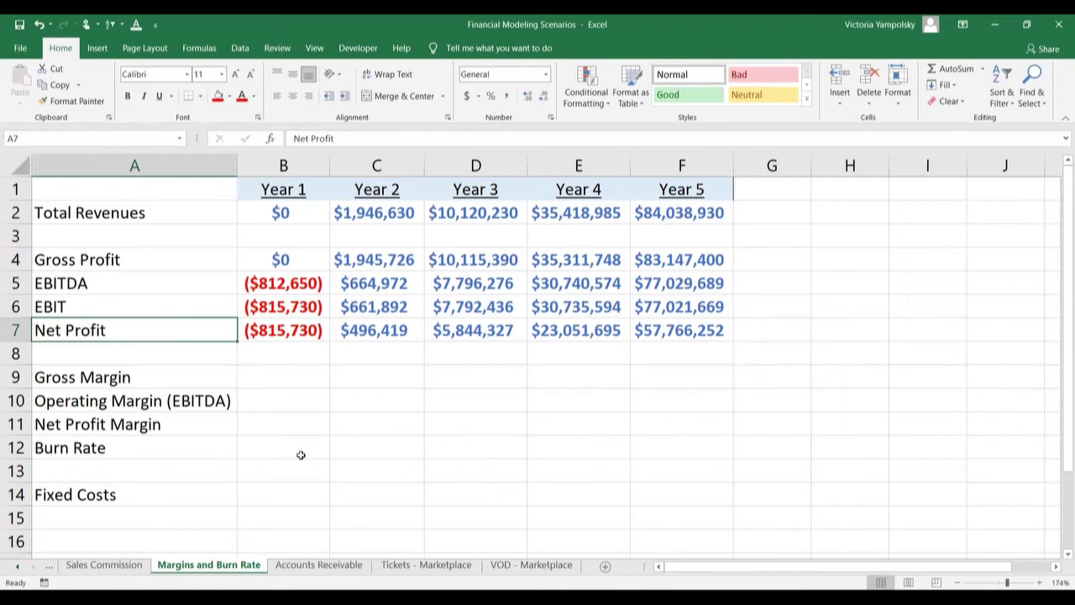
- Enter =IF(AND(B4>0,B2<>0,B4/B$2,"N/A") in the Year 1 Gross Margin cell B9
left_click(273, 378)
type("=")
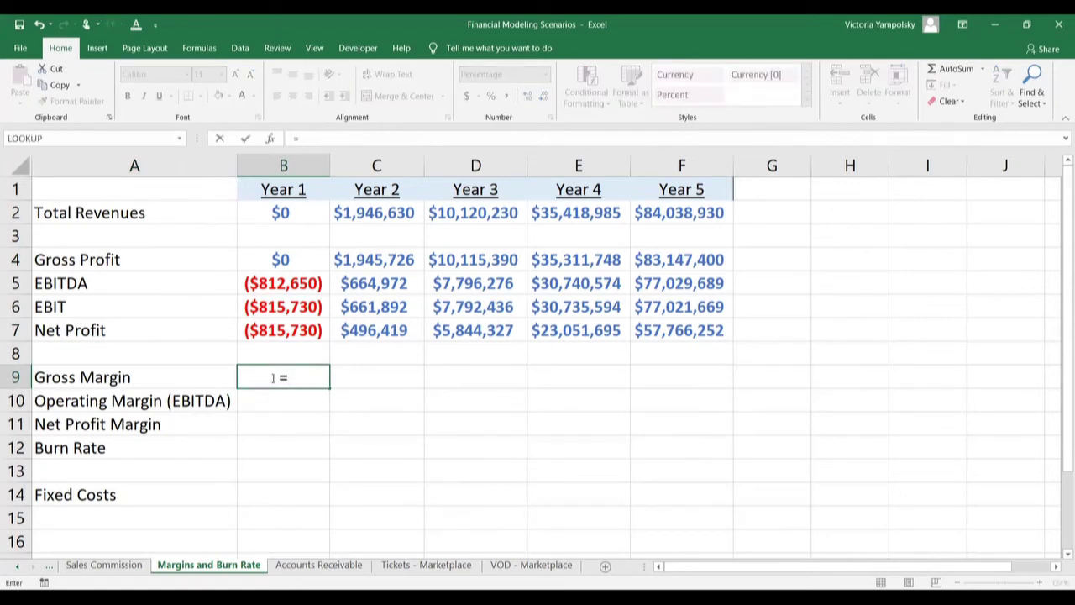
type("if(and(")
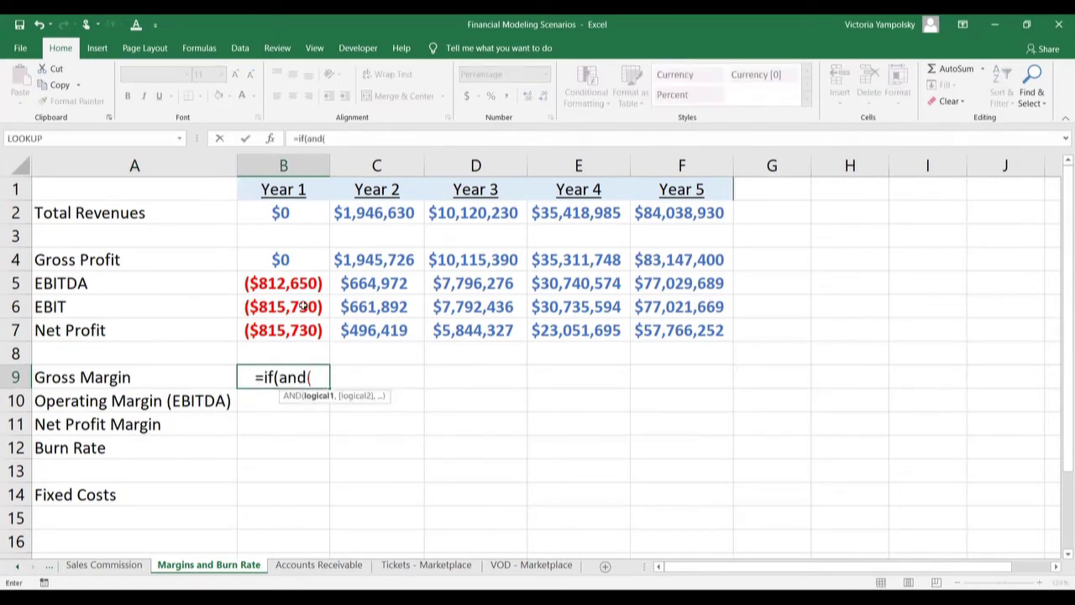
left_click(283, 261)
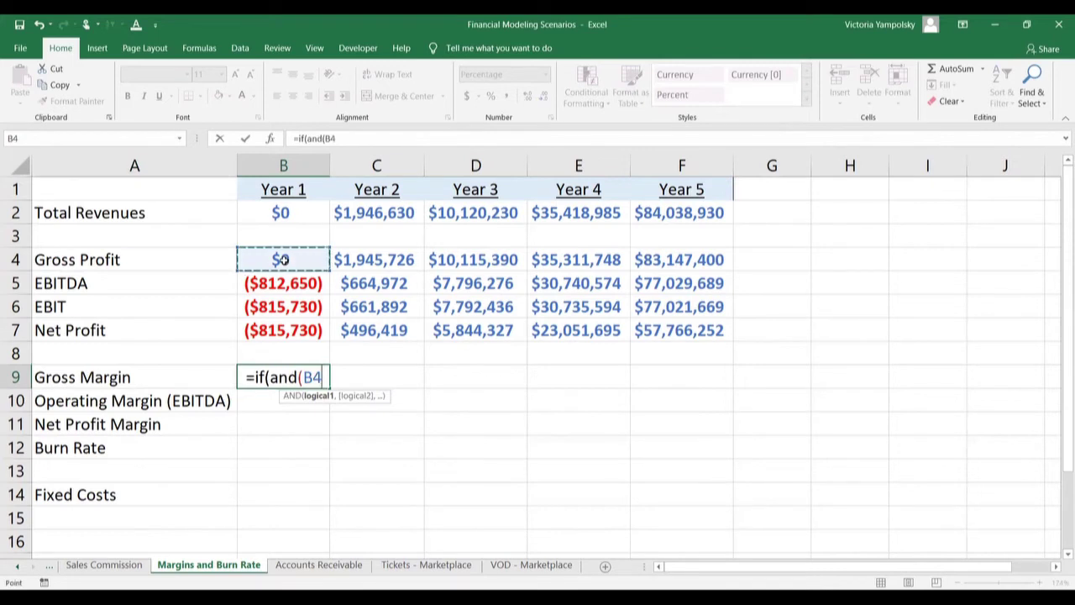
type(">0,")
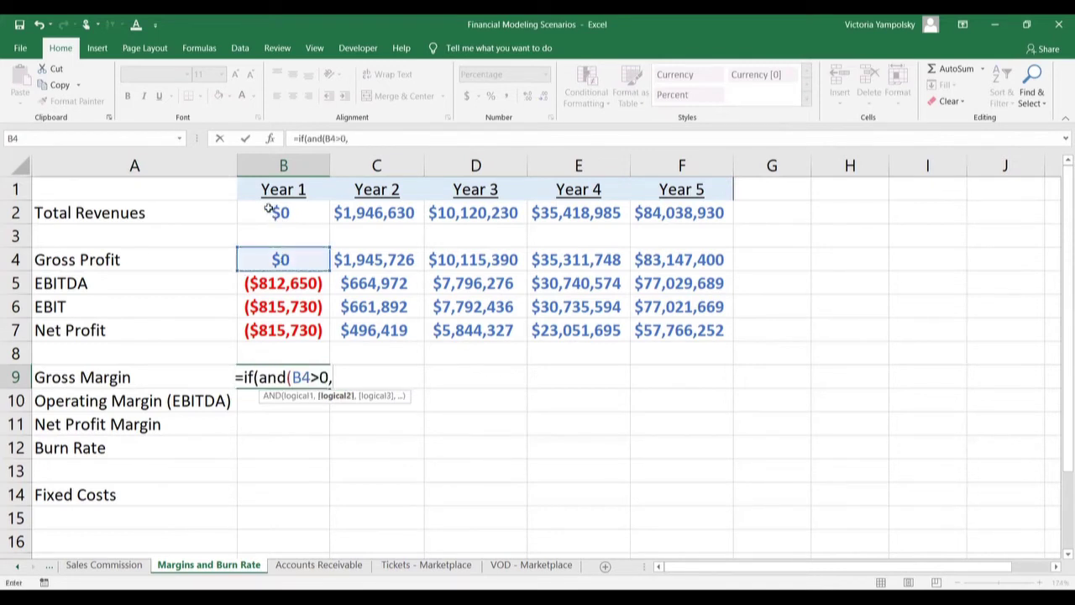
left_click(267, 212)
type("<>")
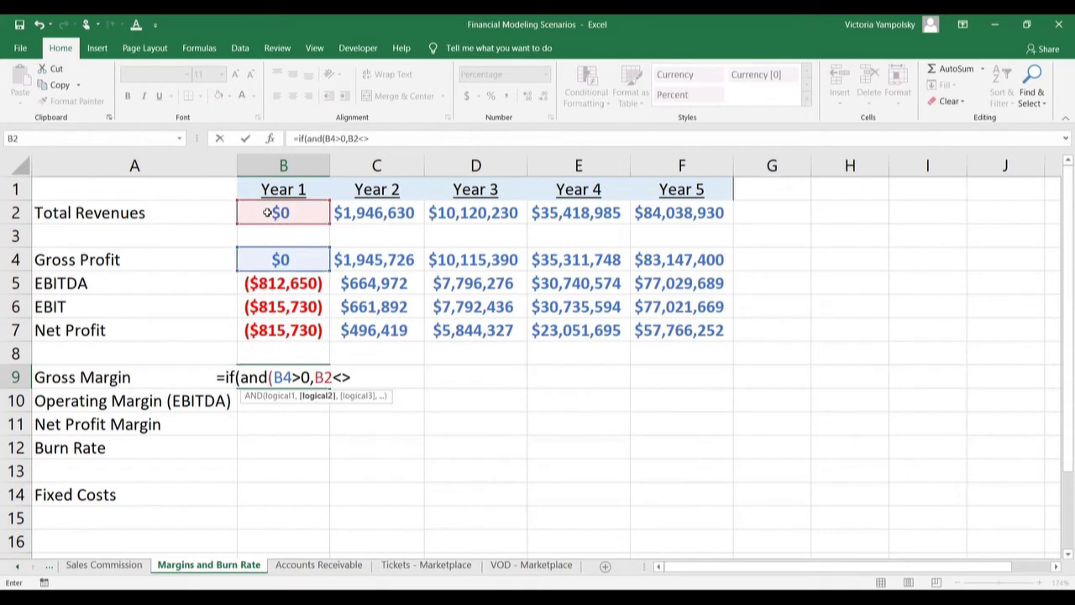
type("0,")
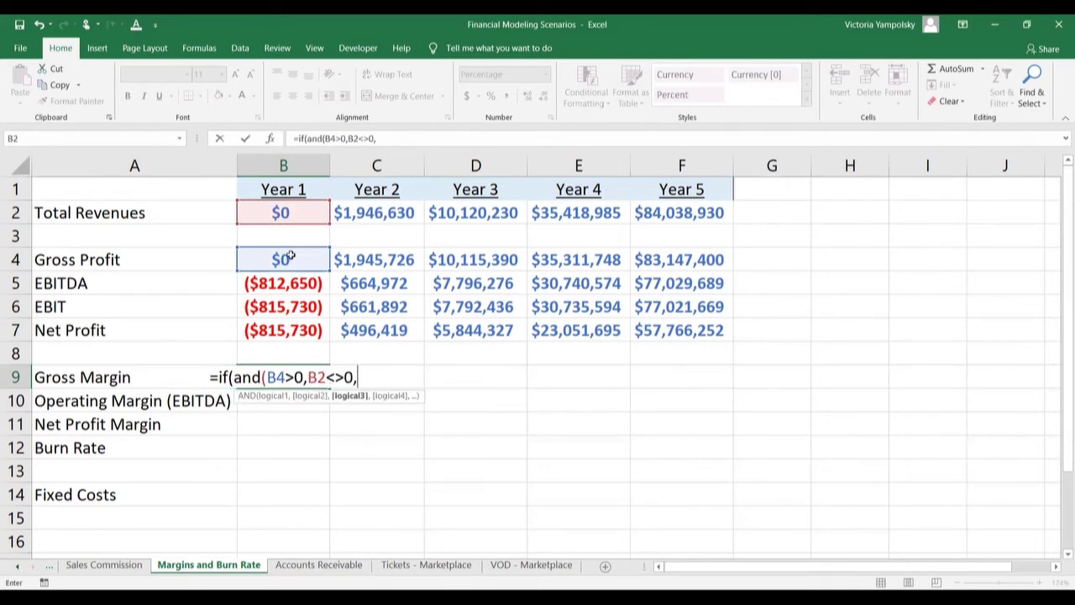
left_click(289, 259)
type("/")
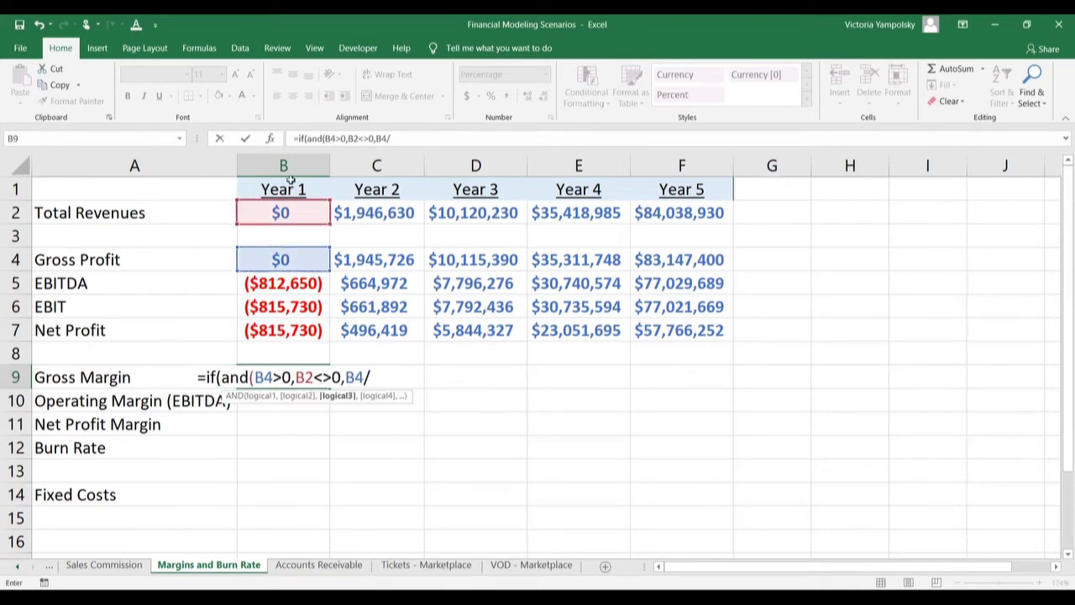
left_click(275, 210)
left_click(397, 140)
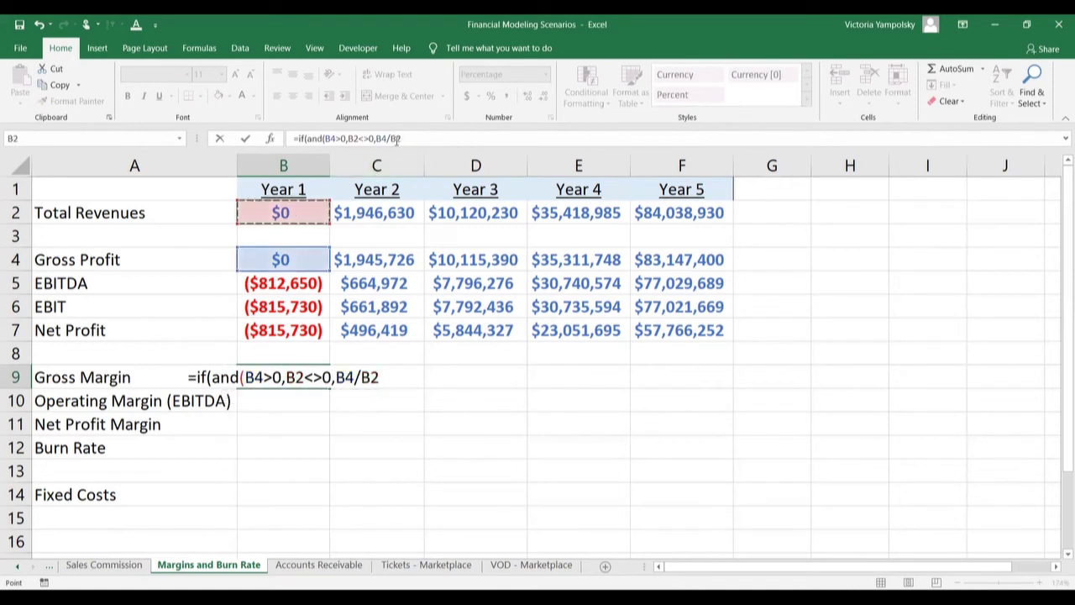
type("$2,")
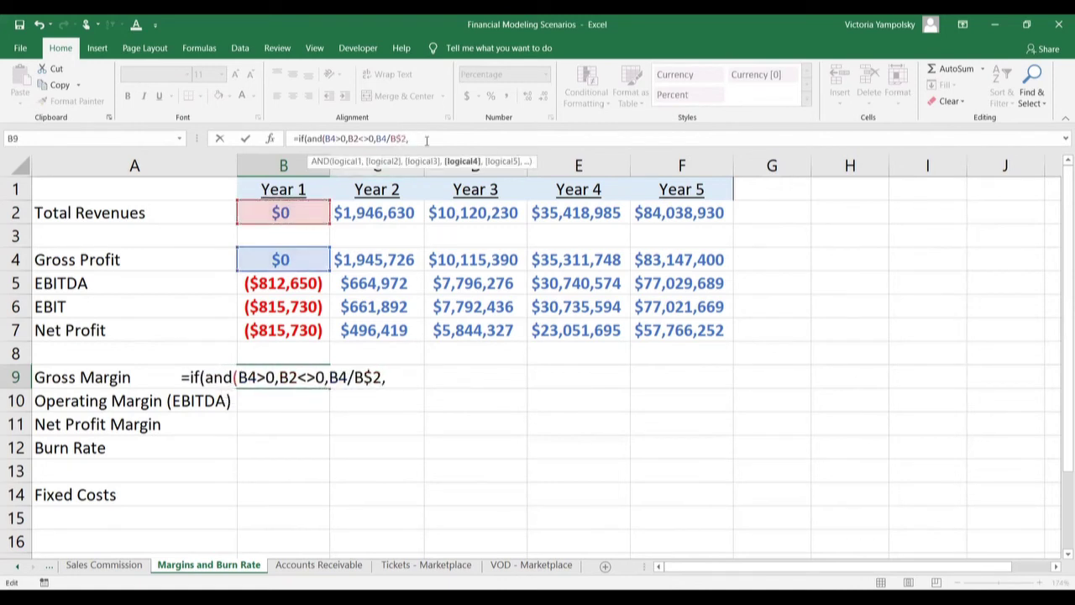
type("\"N")
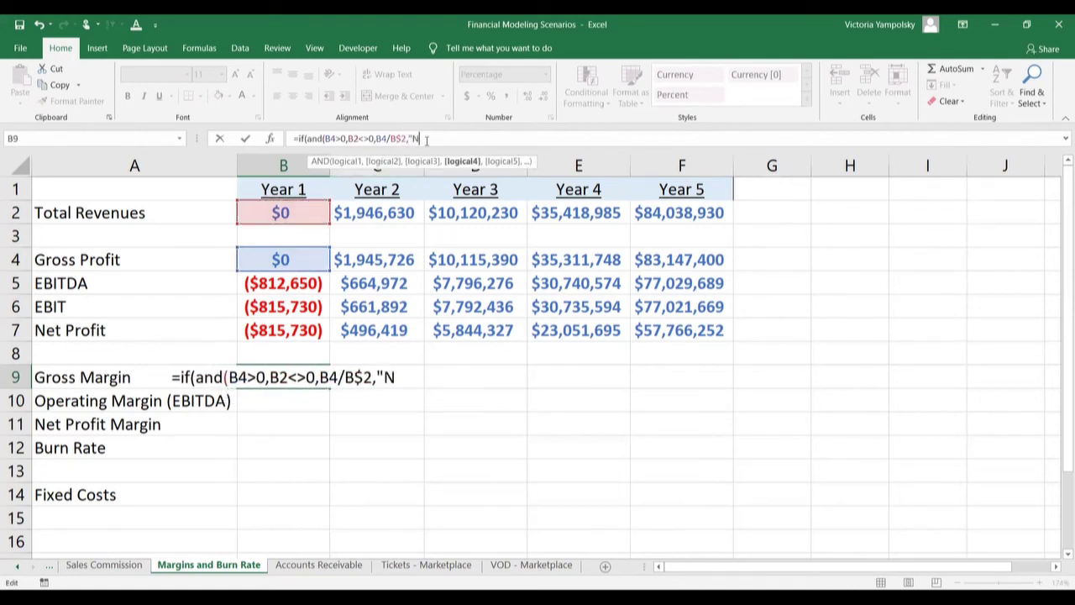
type("/A\"")
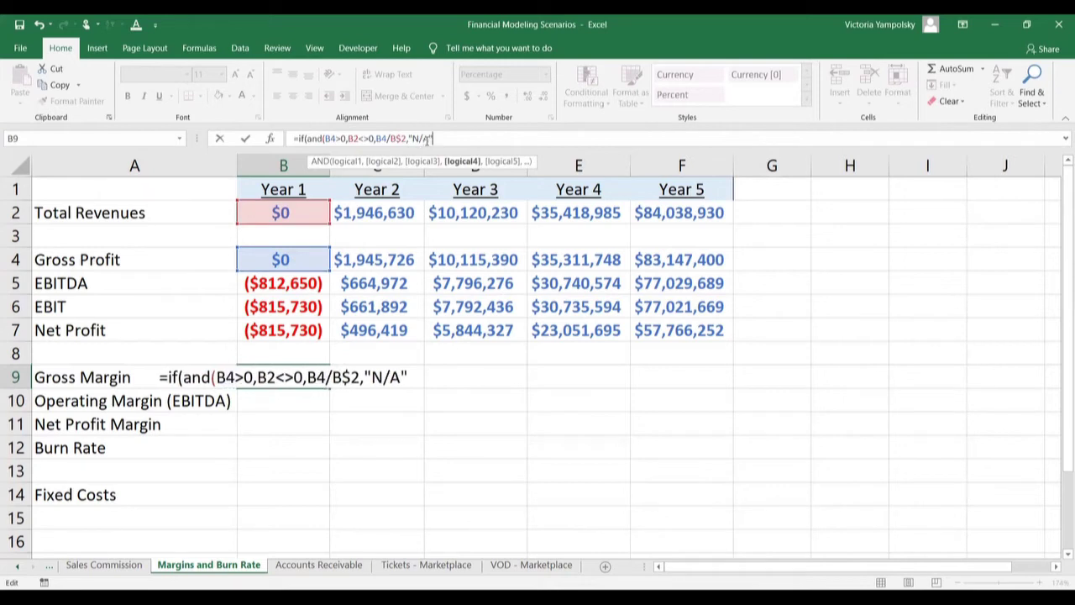
type(")")
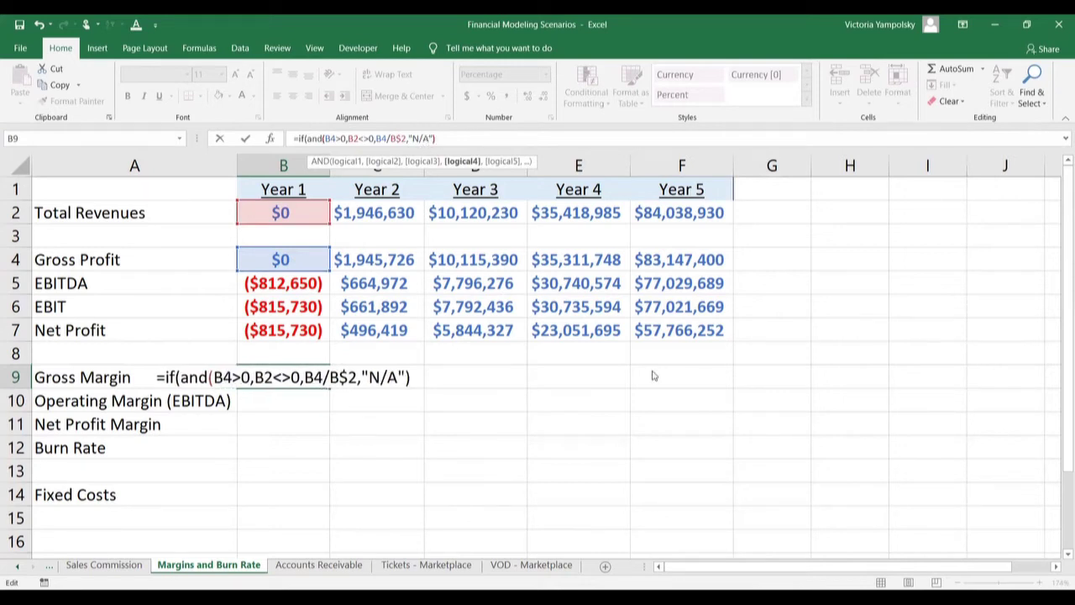
key("Return")
- Add the missing closing parenthesis to the AND condition and commit the B9 formula
left_click(524, 348)
left_click(407, 139)
type(")")
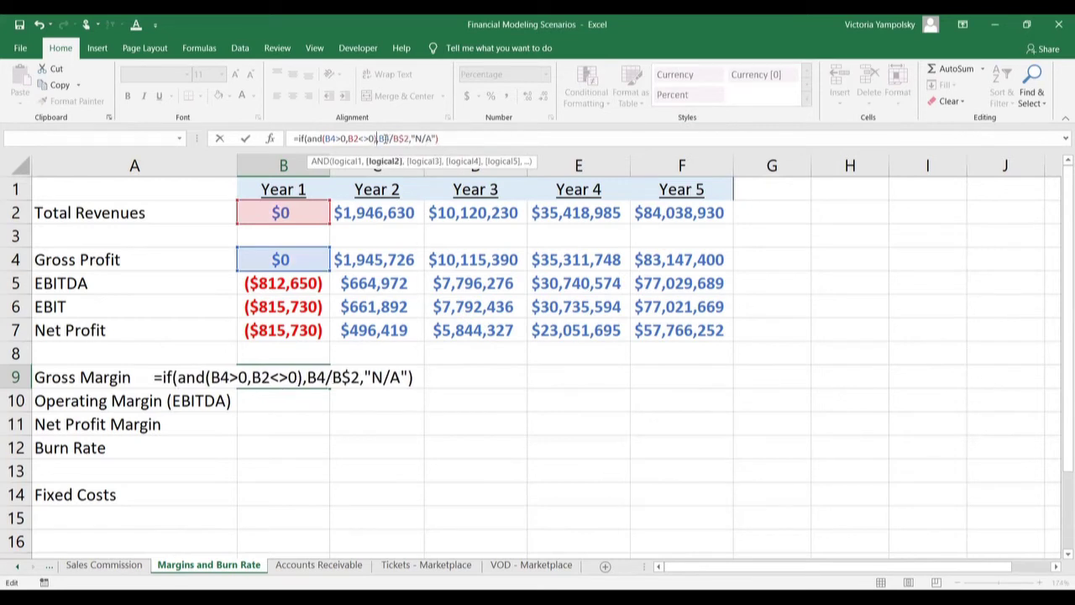
key("Return")
- Copy the Gross Margin formula into C9:F9 for Years 2–5
key("ctrl+c")
key("Right")
key("shift+Right")
key("shift+Right")
key("shift+Right")
key("ctrl+v")
key("Home")
key("Right")
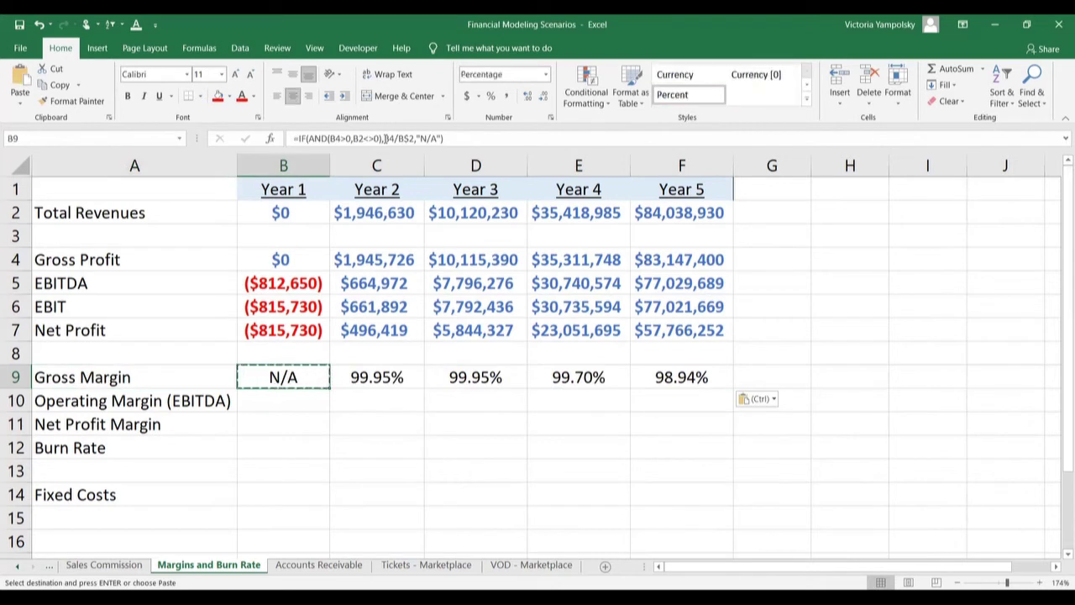
- After a trial paste into the Operating Margin row, lock the revenue reference in B9 as B$2
key("Down")
key("ctrl+v")
key("shift+Right")
key("shift+Right")
key("shift+Right")
key("shift+Right")
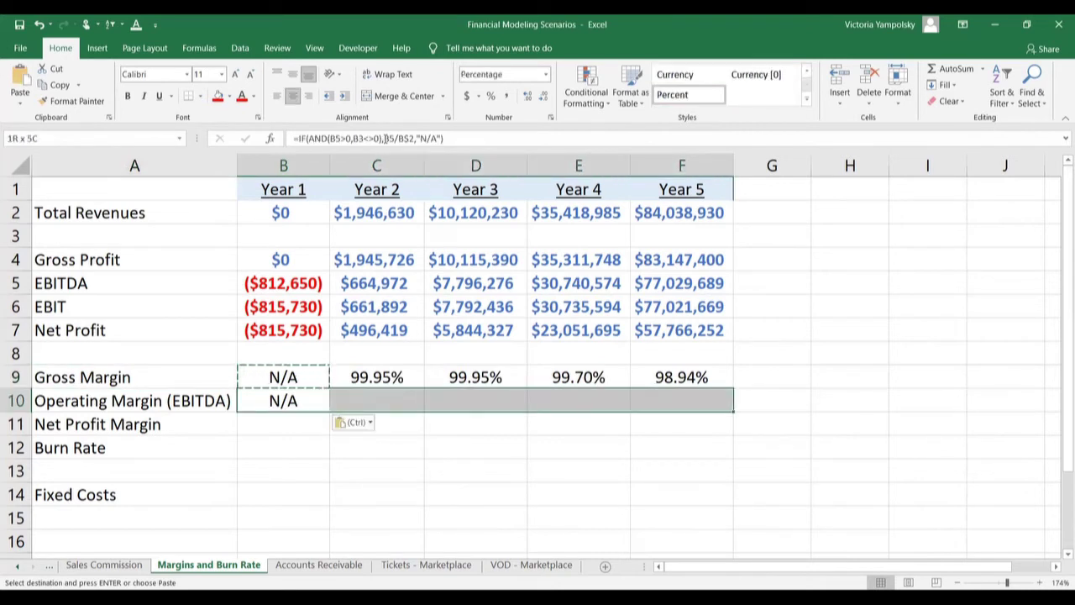
key("ctrl+v")
left_click(283, 401)
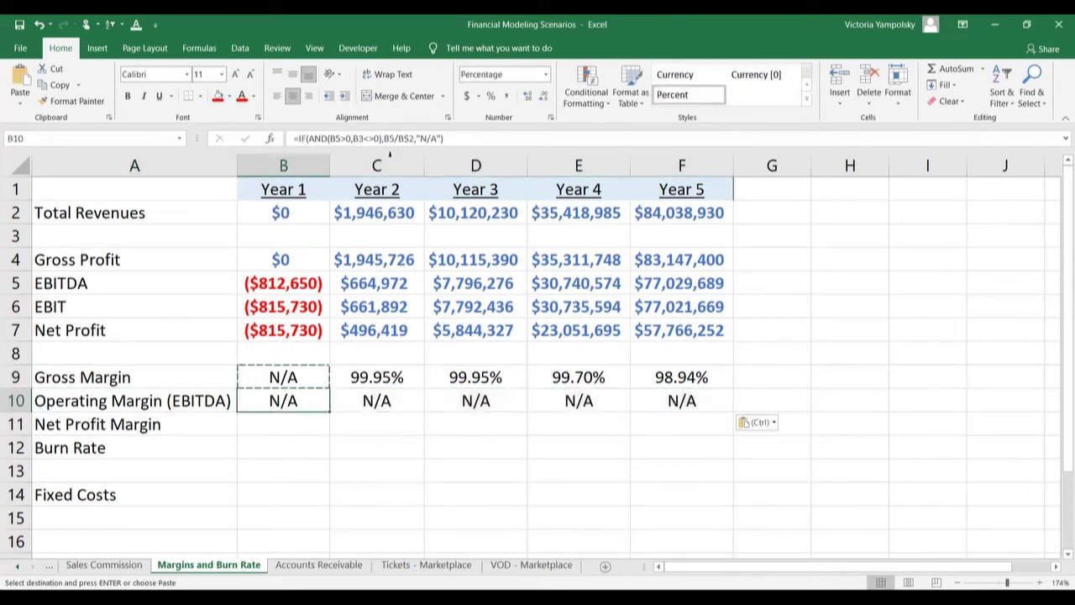
left_click(271, 377)
left_click(361, 138)
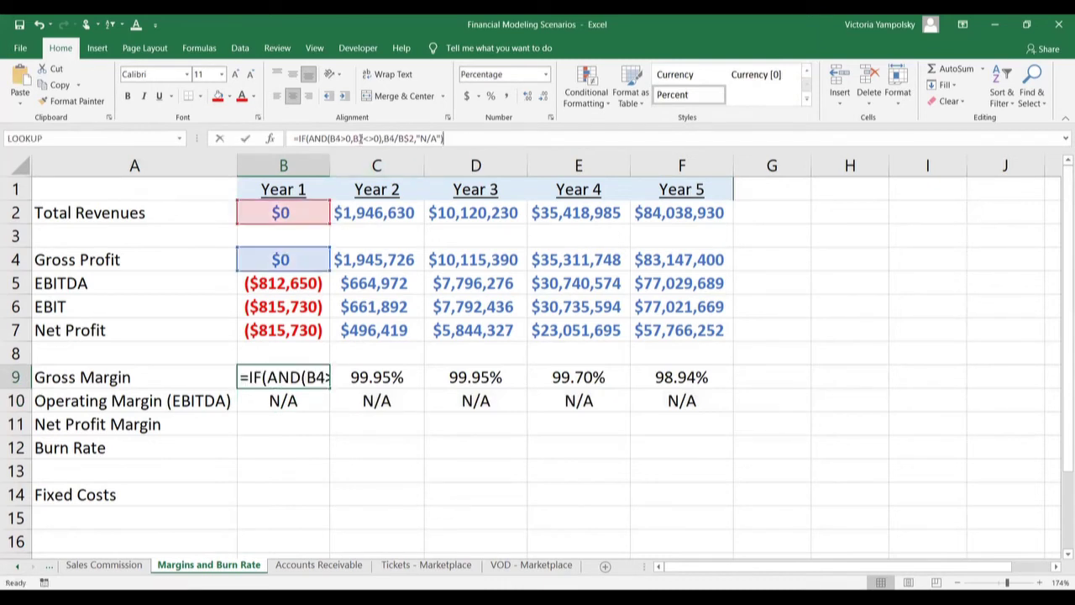
type("$")
key("ctrl+Return")
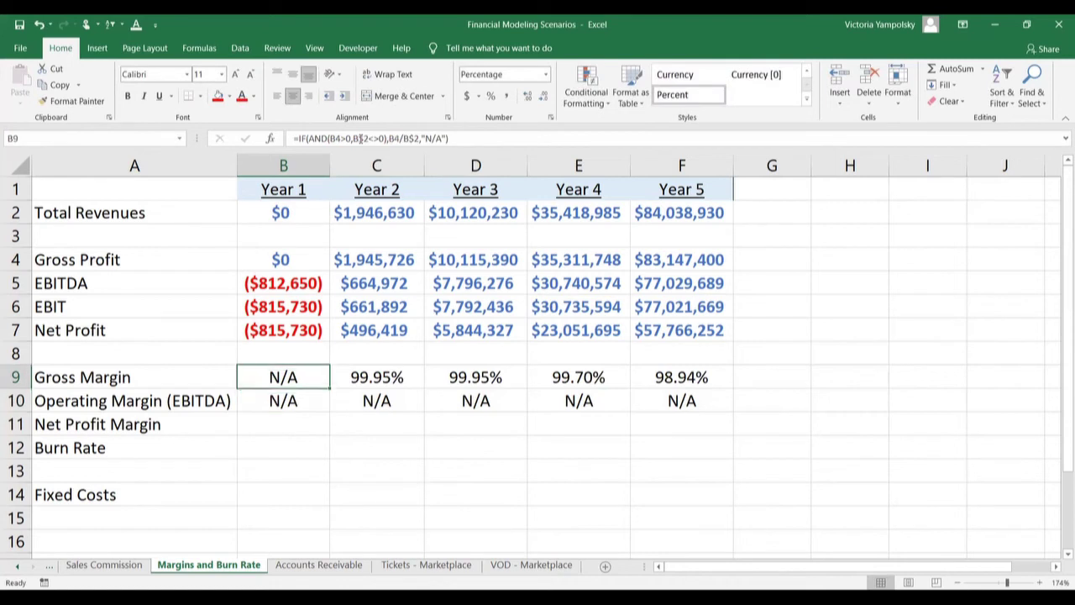
- Copy the corrected margin formula from B9 into the Operating Margin row B10:F10
key("ctrl+c")
key("Down")
key("ctrl+v")
key("shift+Right")
key("shift+Right")
key("shift+Right")
key("shift+Right")
key("ctrl+v")
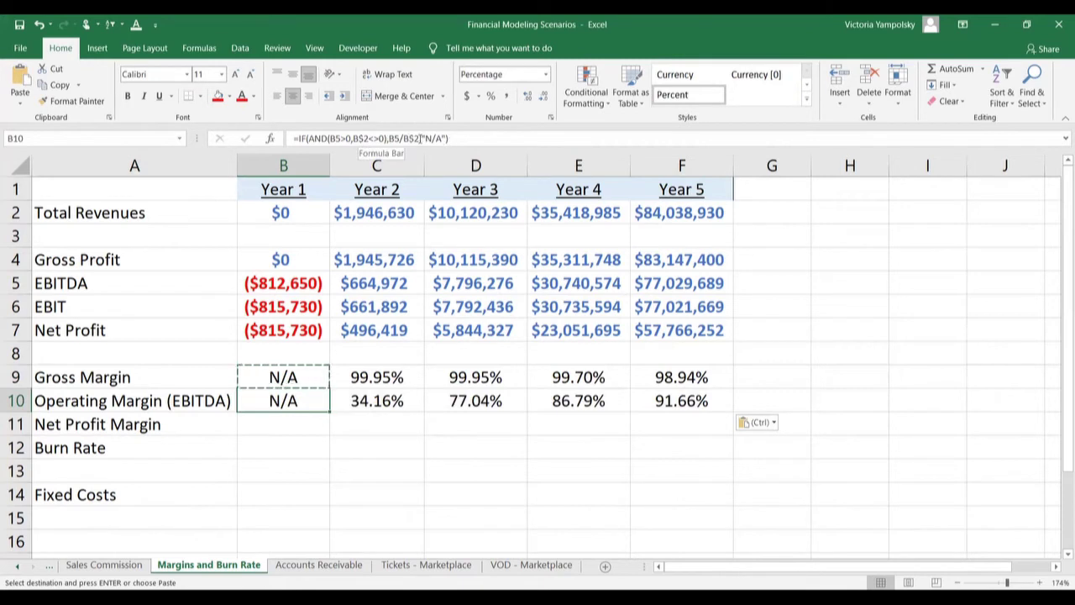
key("Escape")
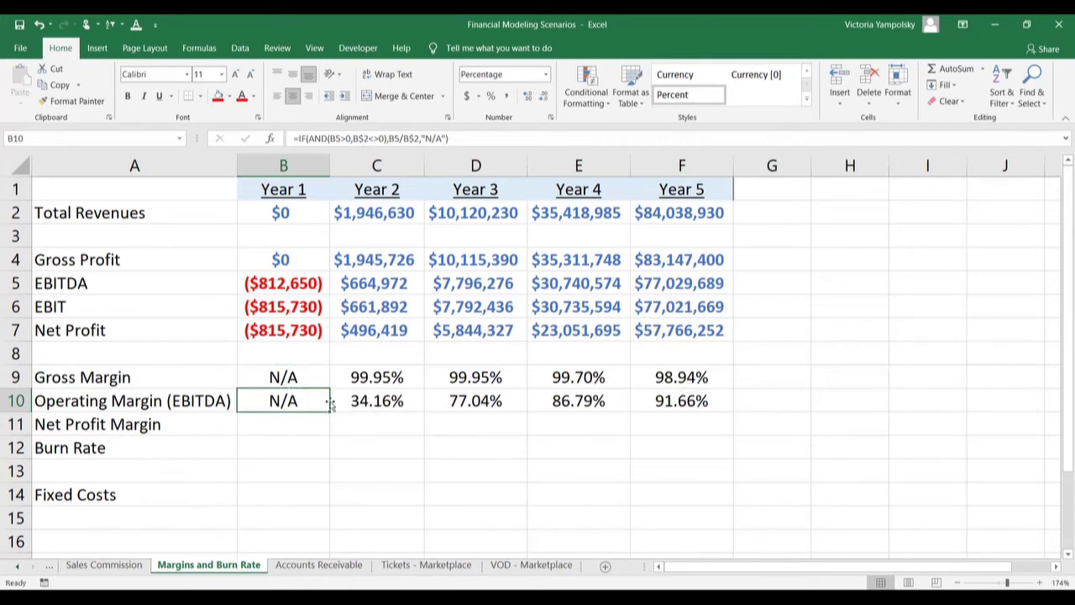
- Put the margin formula in B11 with both row 6 references changed to row 7
key("ctrl+c")
key("Down")
key("ctrl+v")
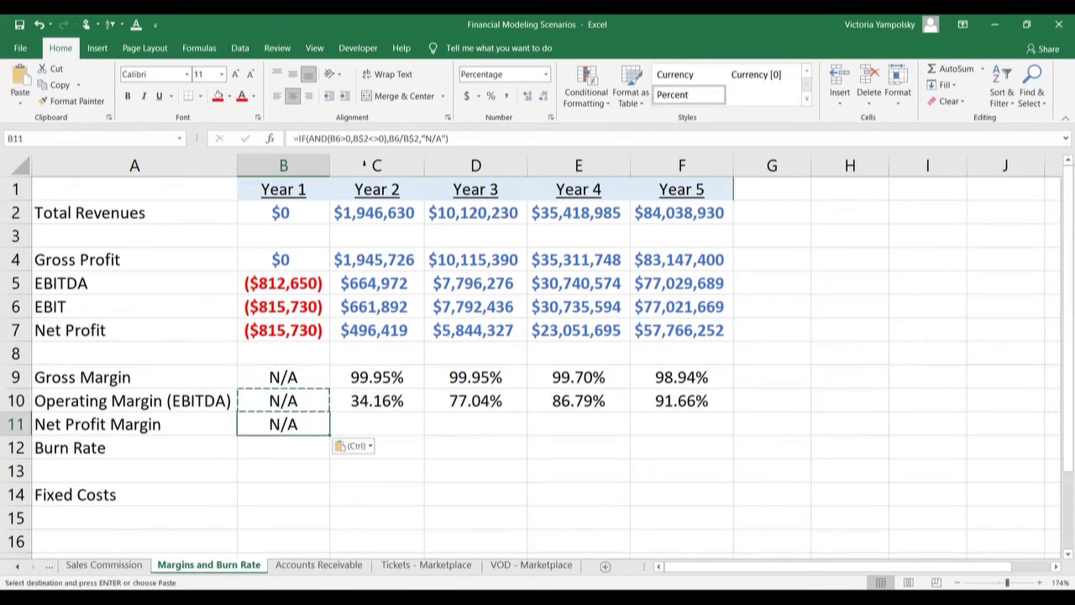
left_click(338, 139)
key("BackSpace")
type("7")
left_click(400, 137)
key("BackSpace")
type("7")
key("Return")
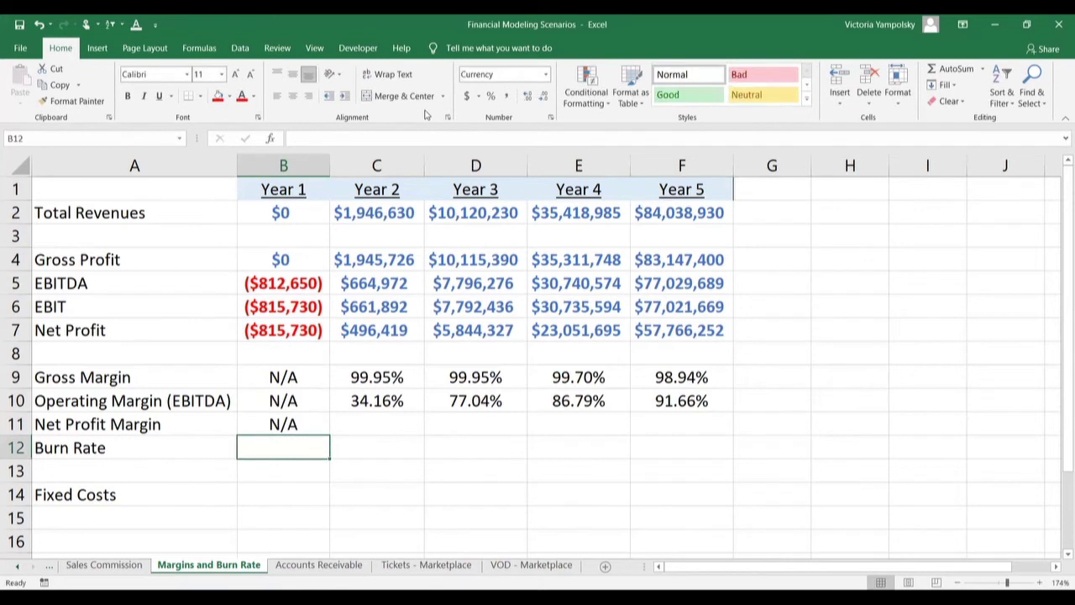
- Copy the Net Profit Margin formula across to F11 for Years 2–5
key("Up")
key("ctrl+c")
key("shift+Right")
key("shift+Right")
key("shift+Right")
key("shift+Right")
key("ctrl+v")
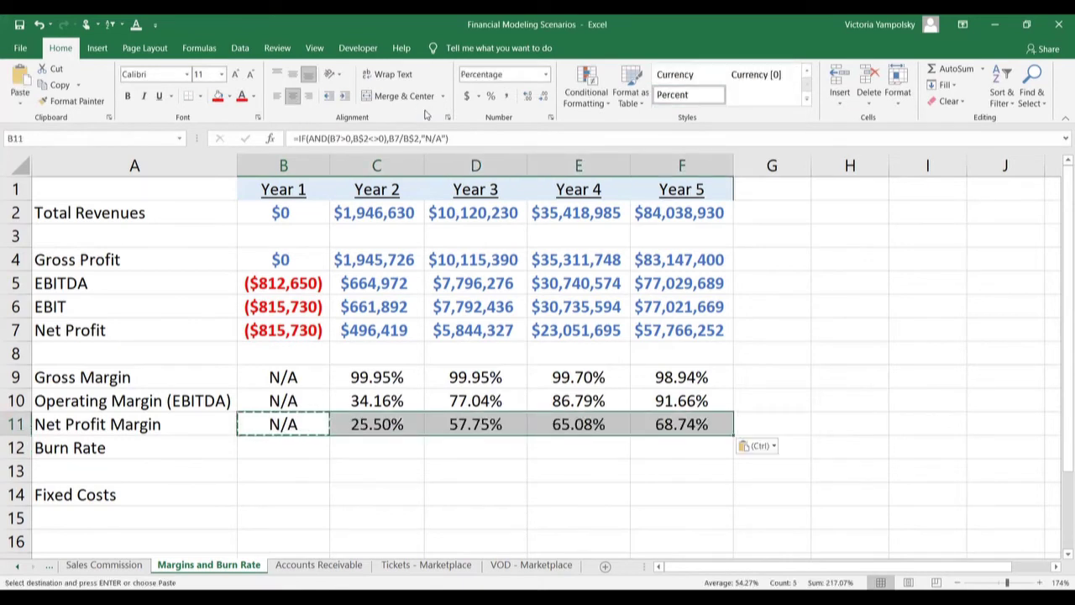
key("Escape")
key("Left")
key("Right")
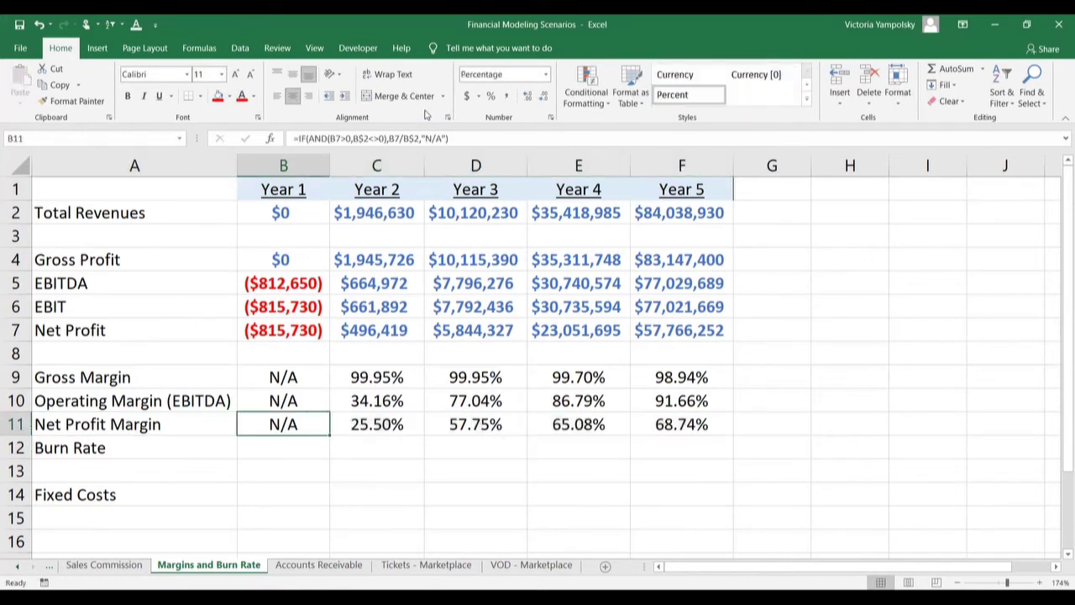
key("Up")
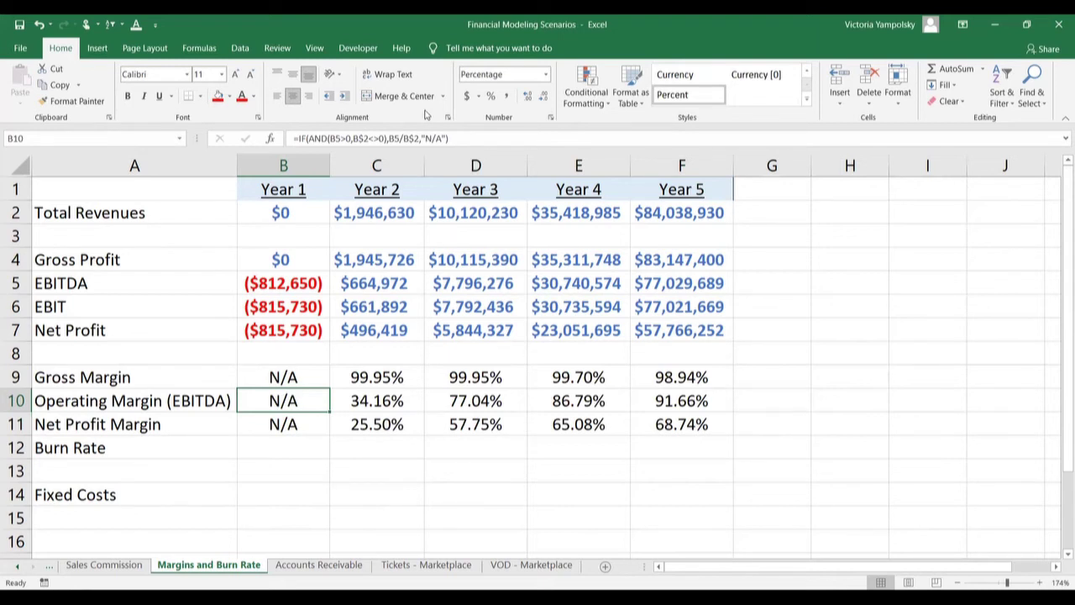
key("Left")
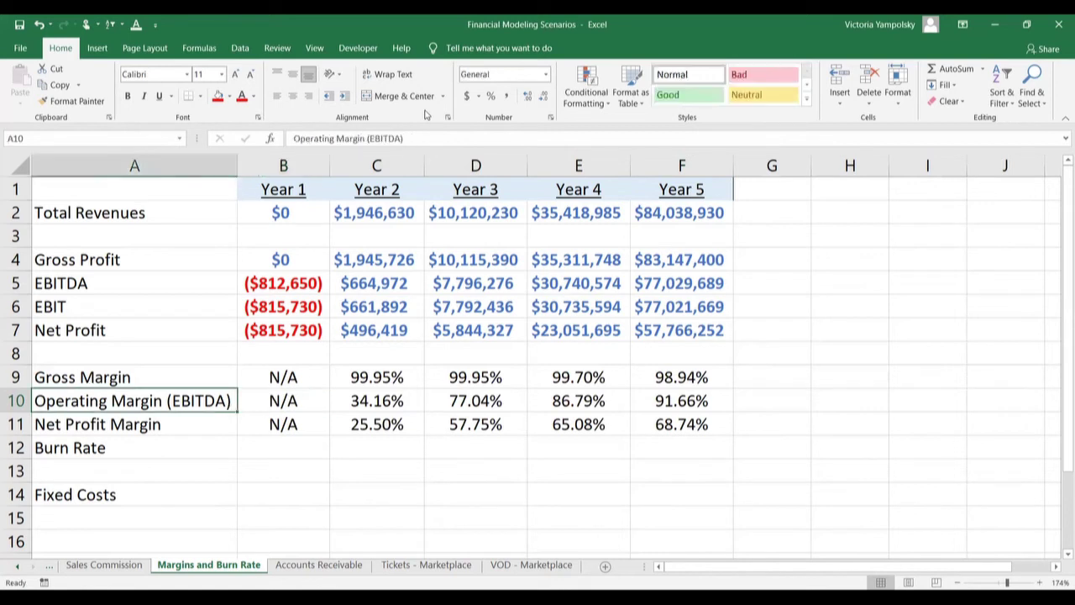
key("shift+Right")
key("shift+Right")
key("shift+Right")
key("shift+Right")
key("shift+Right")
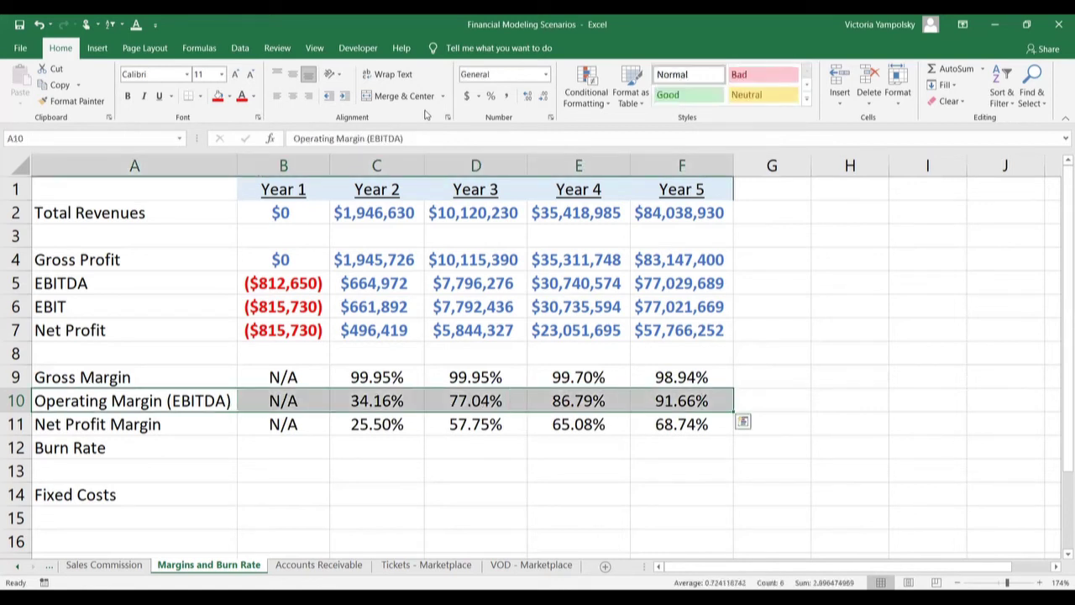
key("Right")
key("Right")
key("Right")
key("Right")
key("Right")
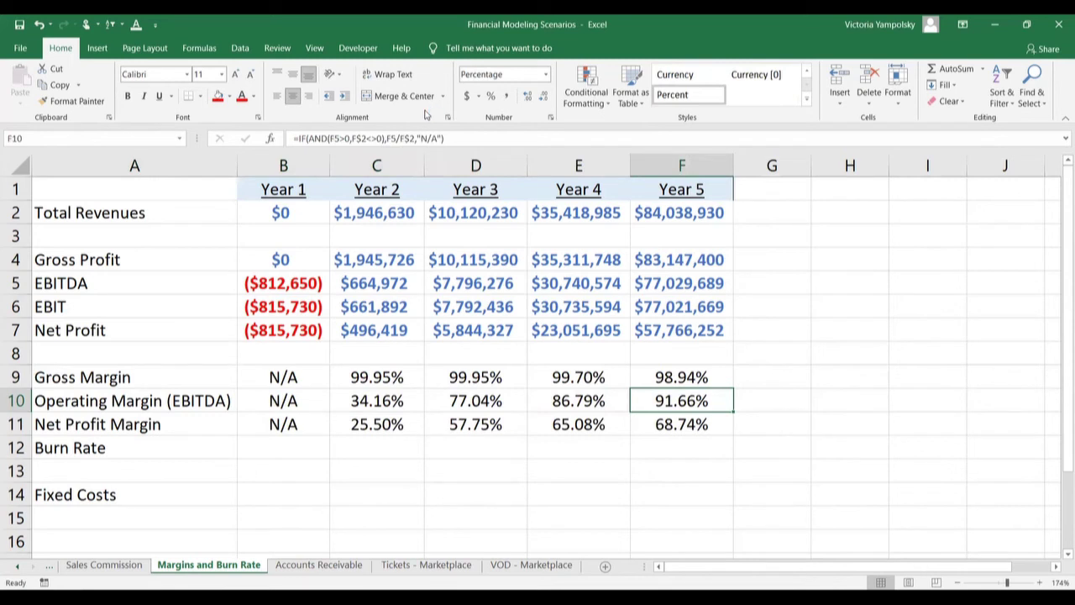
key("Left")
key("Left")
key("Right")
key("Right")
key("Left")
key("Left")
key("Left")
key("Left")
key("Left")
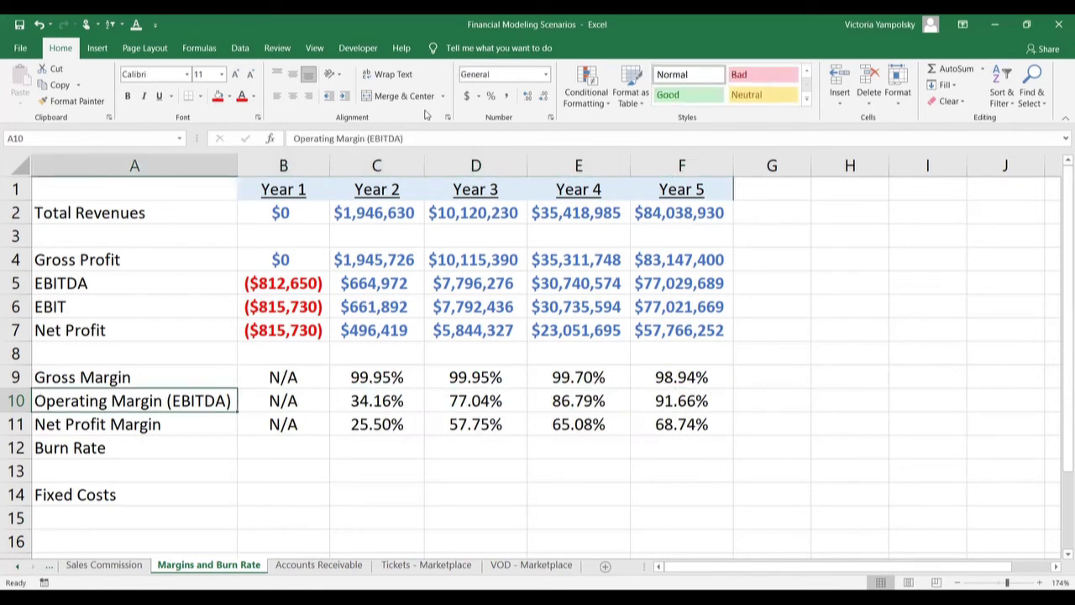
key("Down")
key("Right")
key("Right")
key("Right")
key("Right")
key("Right")
key("Left")
key("Left")
key("Left")
key("Left")
key("Left")
key("Right")
key("Right")
key("Right")
key("Right")
key("Right")
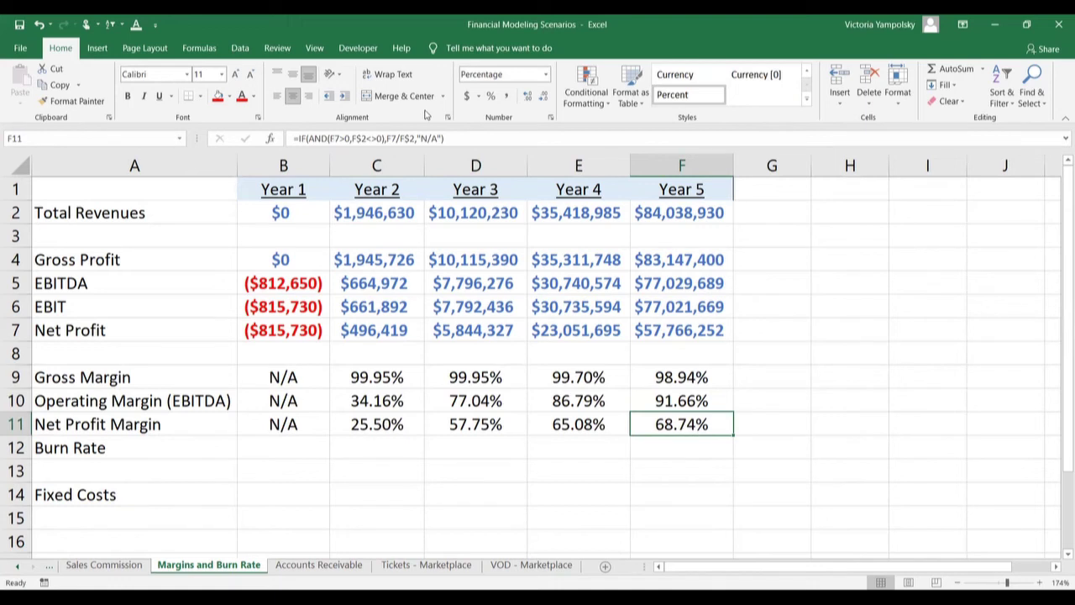
key("Left")
key("Left")
key("Left")
key("Left")
key("Left")
key("Down")
key("Down")
key("Up")
key("Down")
key("Down")
- Enter Fixed Costs =B4-B5 in B14 and copy it across to F14
key("Right")
type("=")
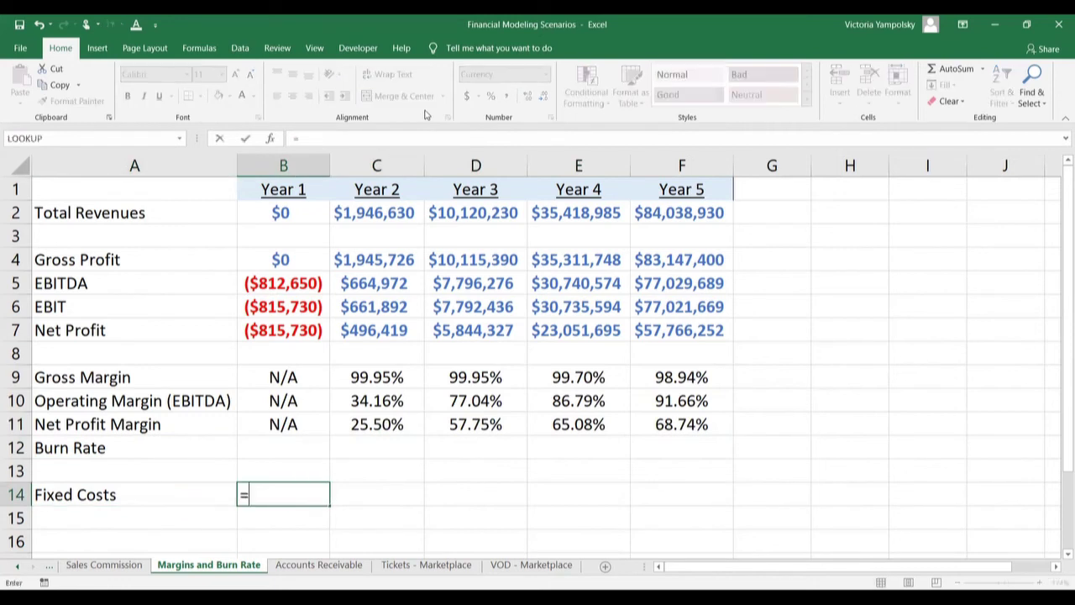
left_click(278, 258)
type("-")
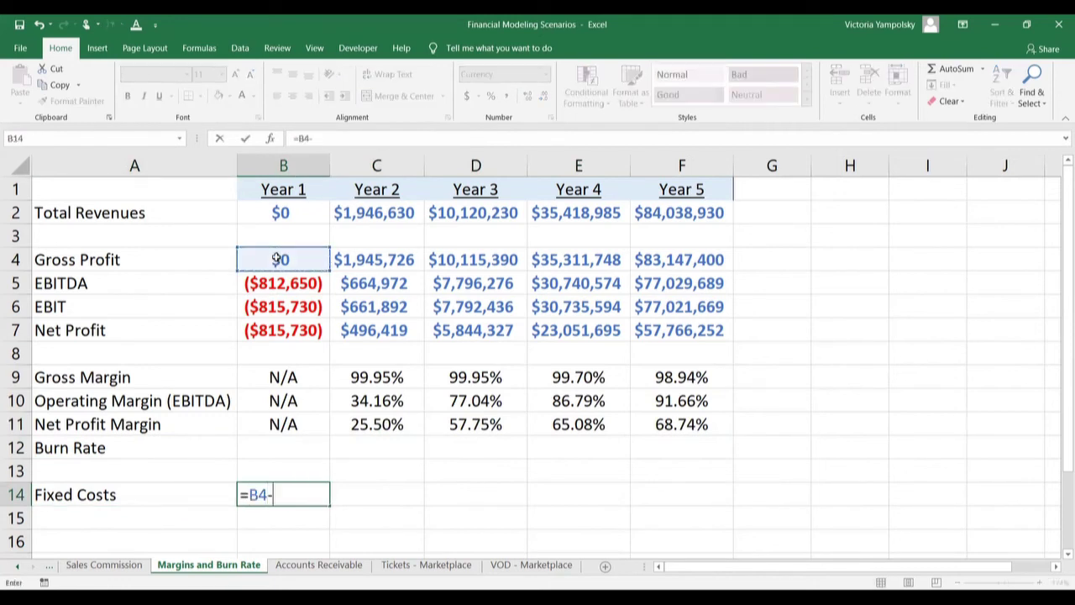
left_click(284, 286)
key("Return")
key("Up")
key("ctrl+c")
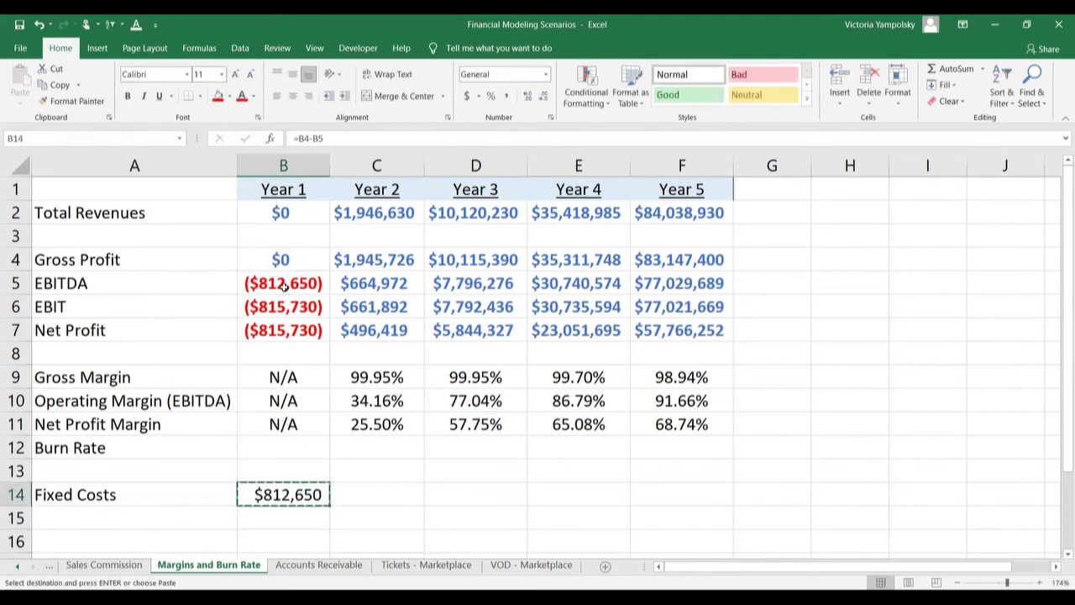
key("shift+Right")
key("shift+Right")
key("shift+Right")
key("shift+Right")
key("ctrl+v")
- Enter Burn Rate =B14/12 in B12 and copy it across to F12
key("Up")
key("Up")
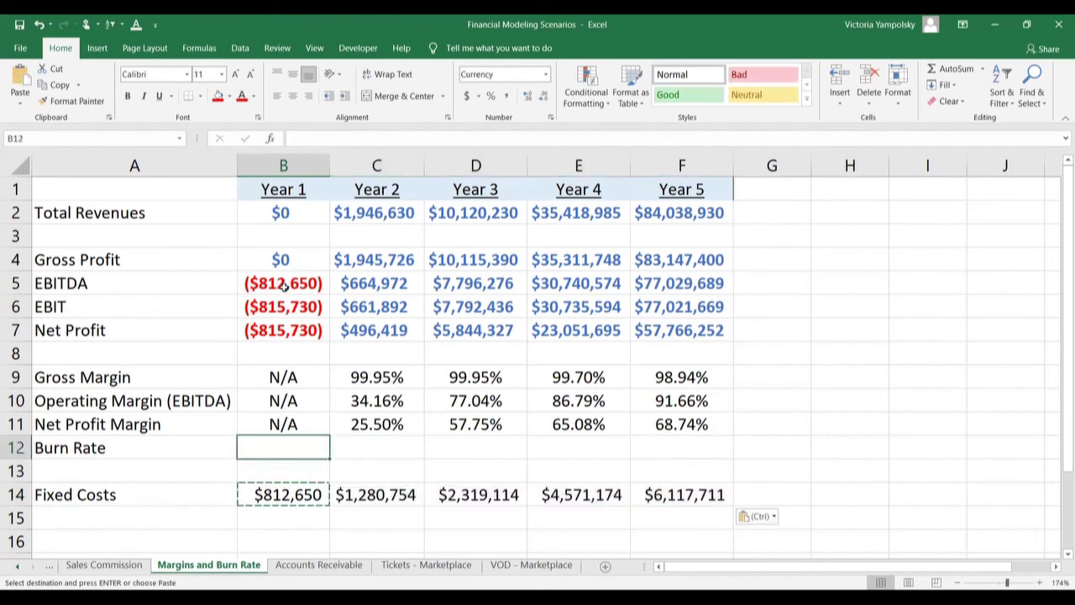
type("=")
key("Down")
key("Down")
type("/12")
key("Return")
key("Up")
key("ctrl+c")
key("shift+Right")
key("shift+Right")
key("shift+Right")
key("shift+Right")
key("ctrl+v")
key("Left")
key("Left")
key("Right")
key("shift+Right")
key("shift+Right")
- Reapply the Fixed Costs formula across B14:F14 for Years 1–5
key("shift+Right")
key("shift+Right")
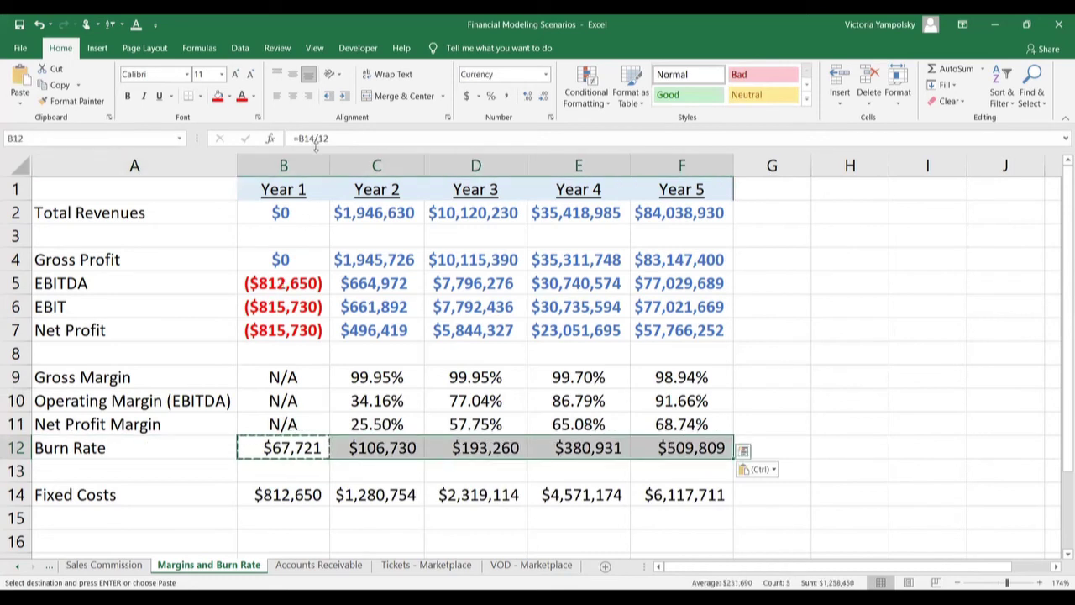
key("Escape")
left_click(291, 495)
key("ctrl+c")
key("shift+Right")
key("shift+Right")
key("shift+Right")
key("shift+Right")
key("ctrl+v")
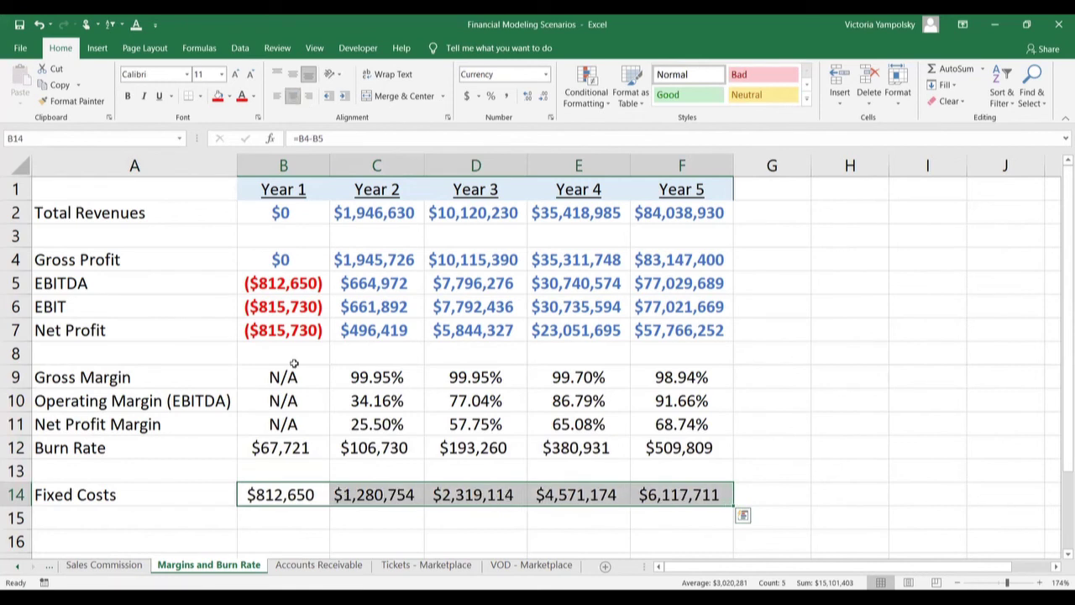
left_click(318, 431)
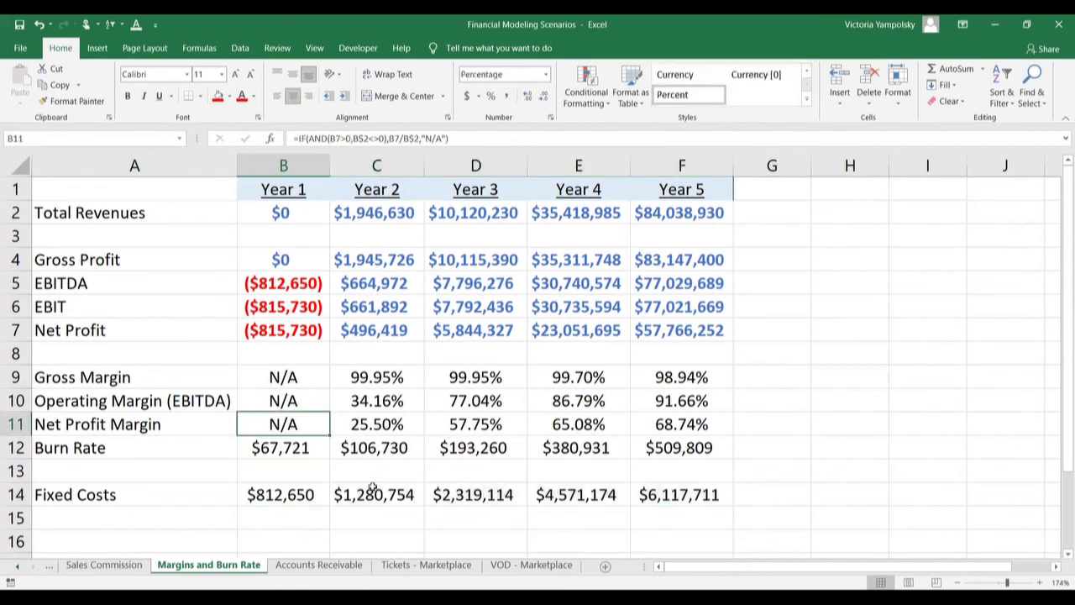